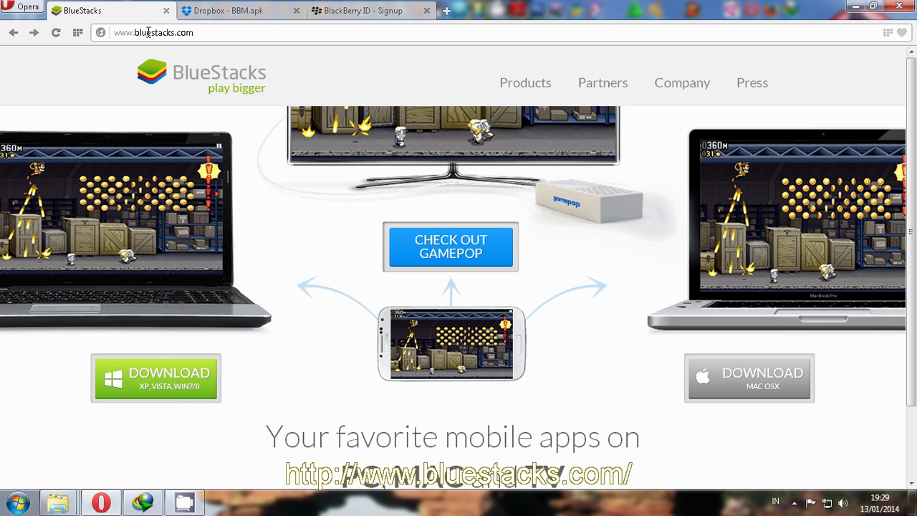
Step: Switch Opera from the BlueStacks site to the BlackBerry ID signup tab and scroll through its registration form
left_click(149, 32)
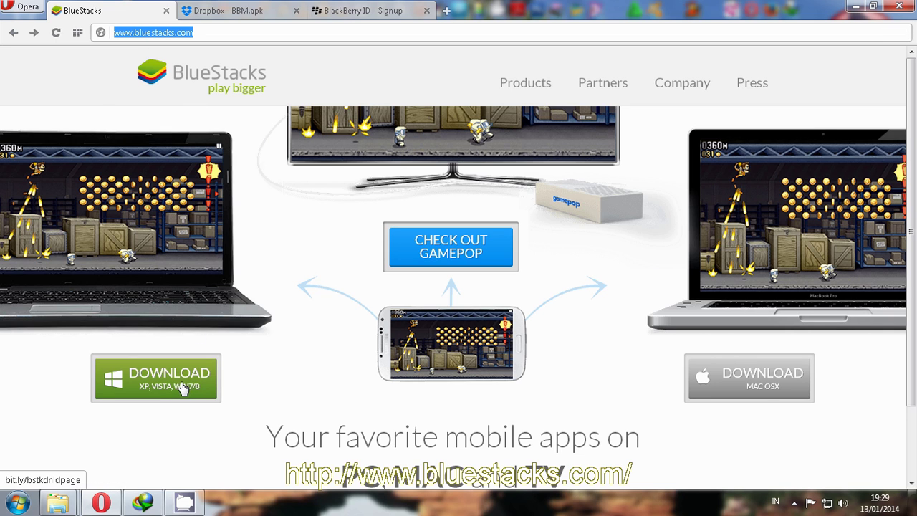
left_click(221, 10)
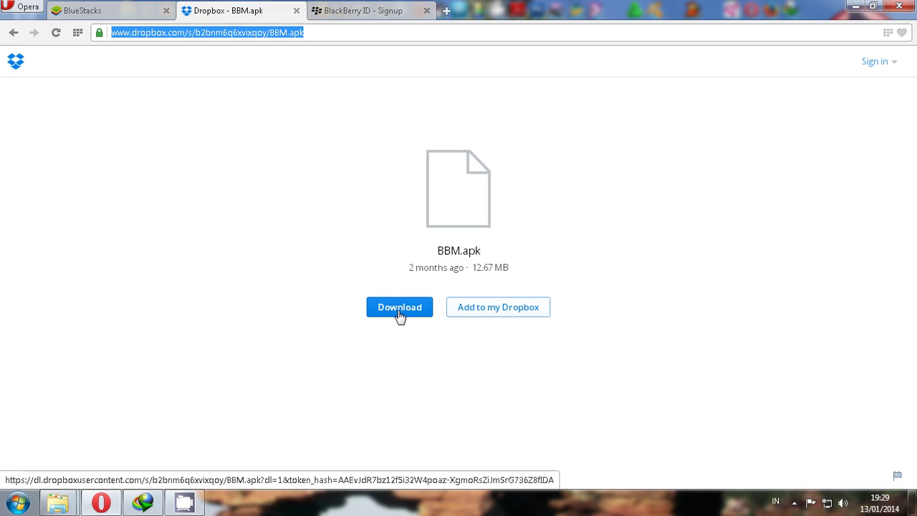
left_click(356, 17)
left_click(287, 33)
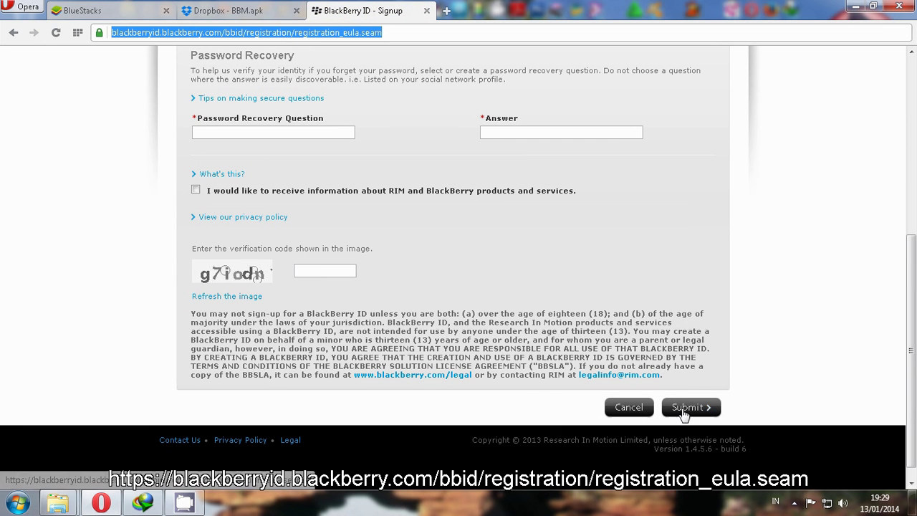
scroll(577, 314, "up", 3)
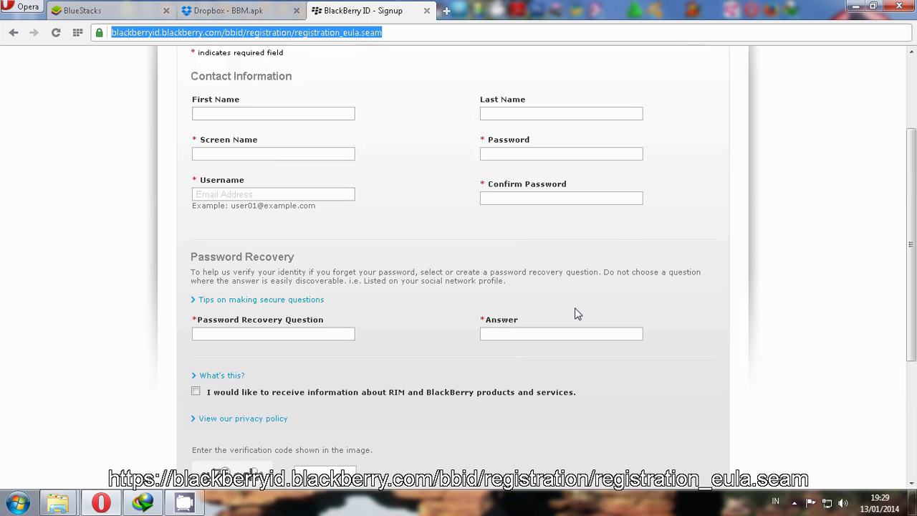
left_click(223, 110)
scroll(459, 208, "down", 3)
scroll(694, 333, "down", 1)
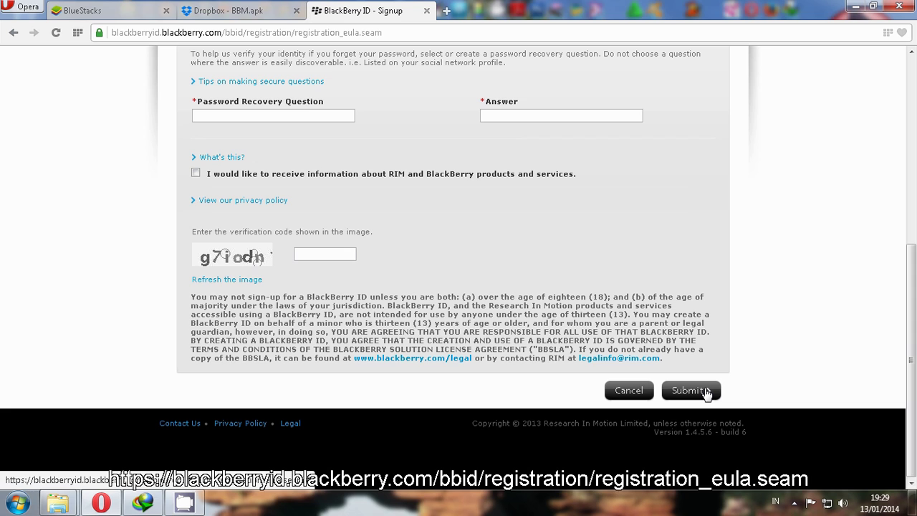
Step: Minimize Opera and run BlueStacks-SplitInstaller_native (2) from the BLUESTACKS - BBM folder
left_click(855, 6)
mouse_move(68, 506)
left_click(69, 452)
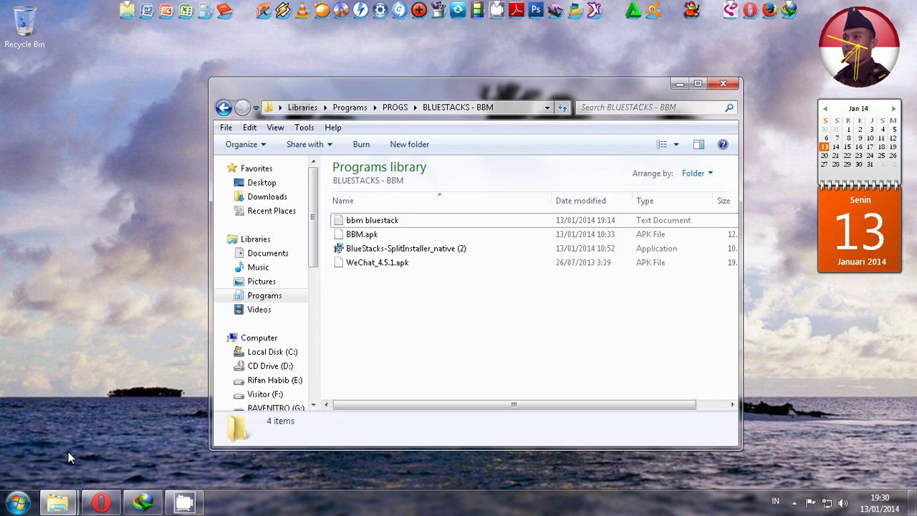
left_click(375, 250)
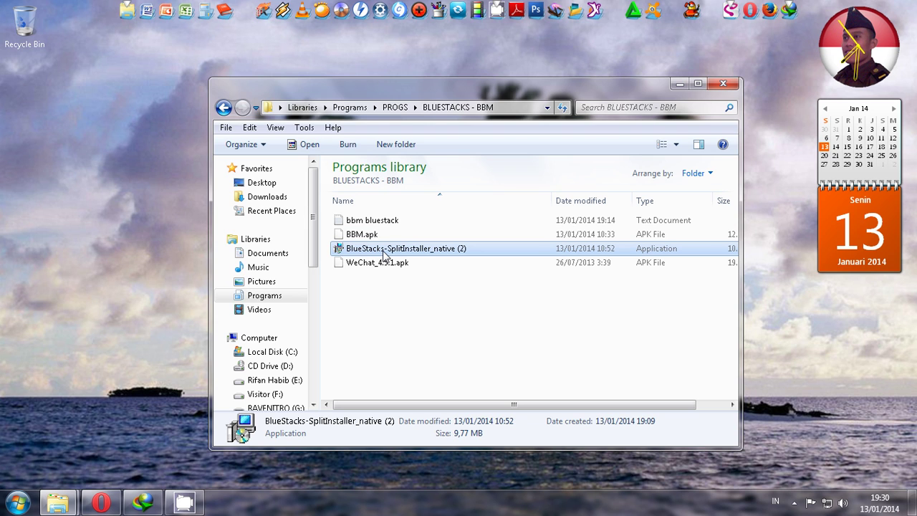
double_click(384, 255)
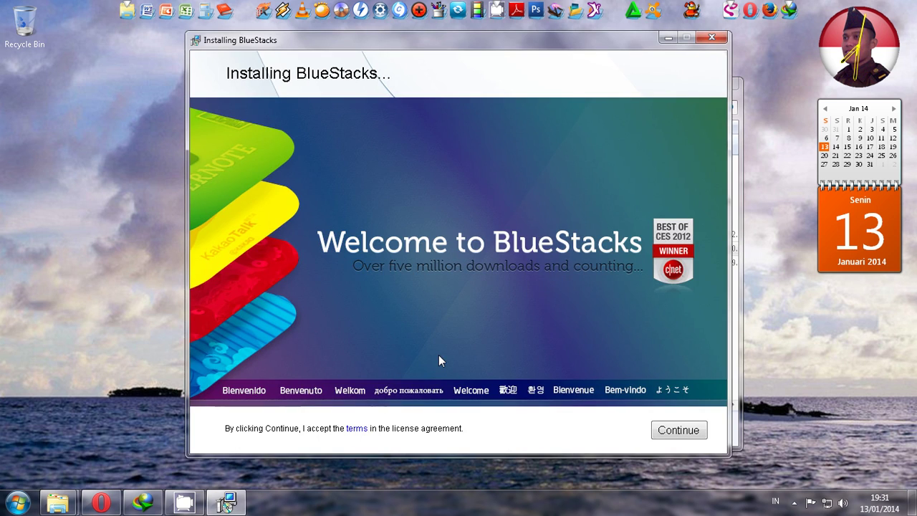
Step: Accept the license, install BlueStacks with the default options, then close the installer window
left_click(669, 434)
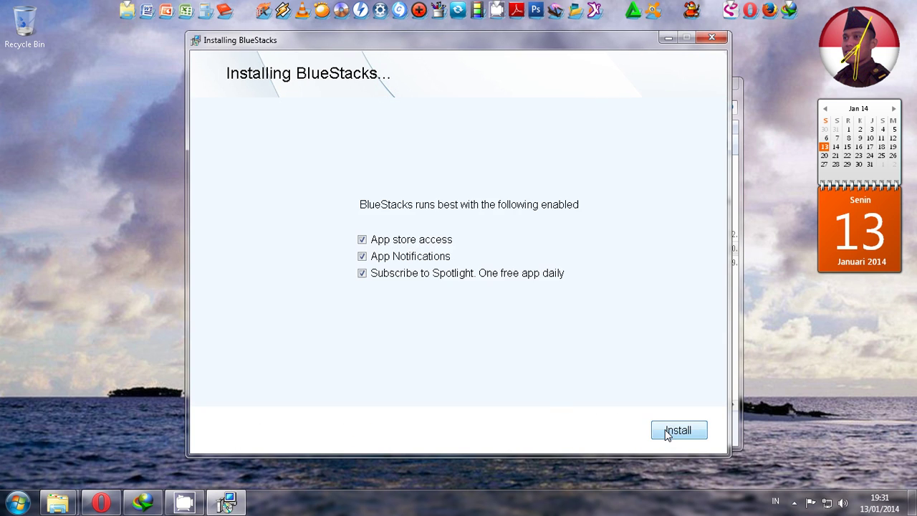
left_click(674, 431)
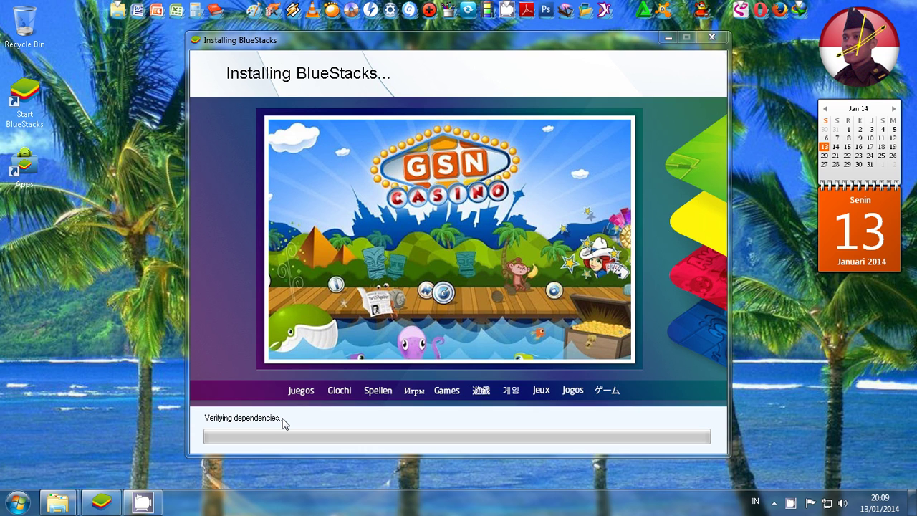
left_click(712, 40)
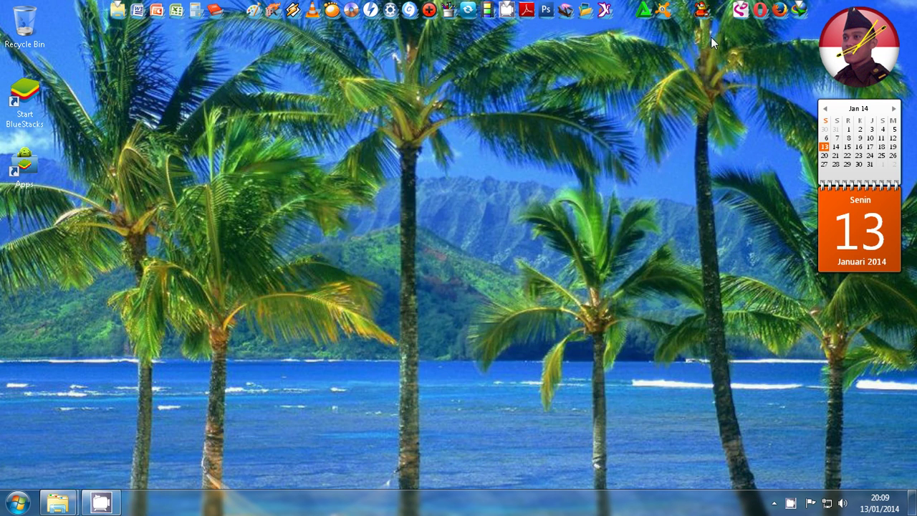
Step: Launch BlueStacks from the Start BlueStacks desktop shortcut and bring its window to the front
left_click(45, 124)
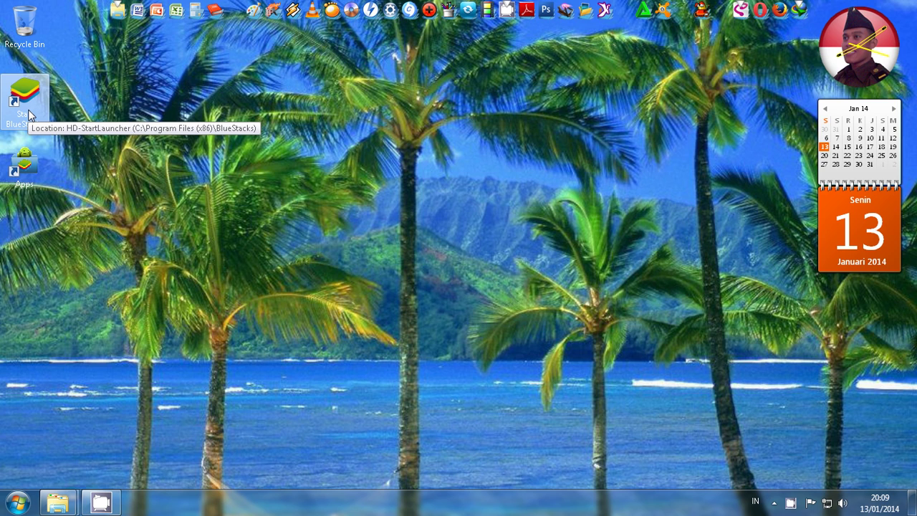
double_click(29, 115)
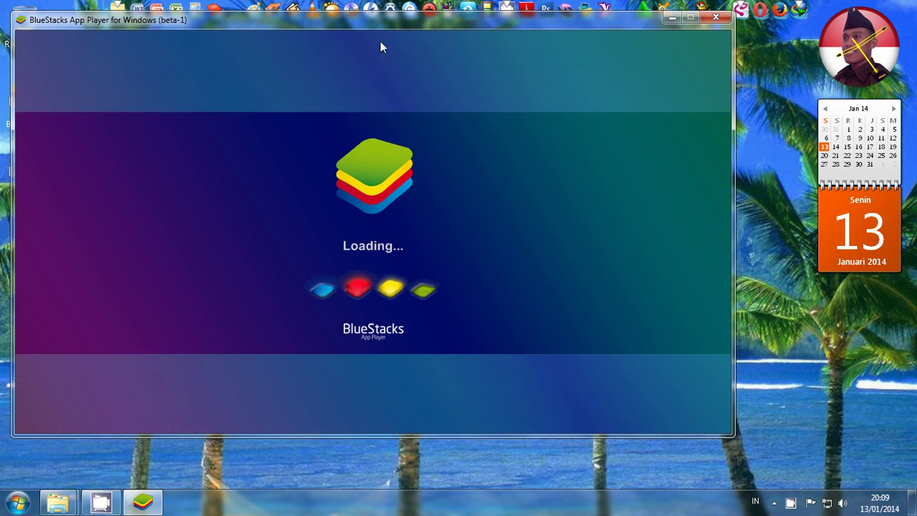
left_click_drag(378, 26, 435, 52)
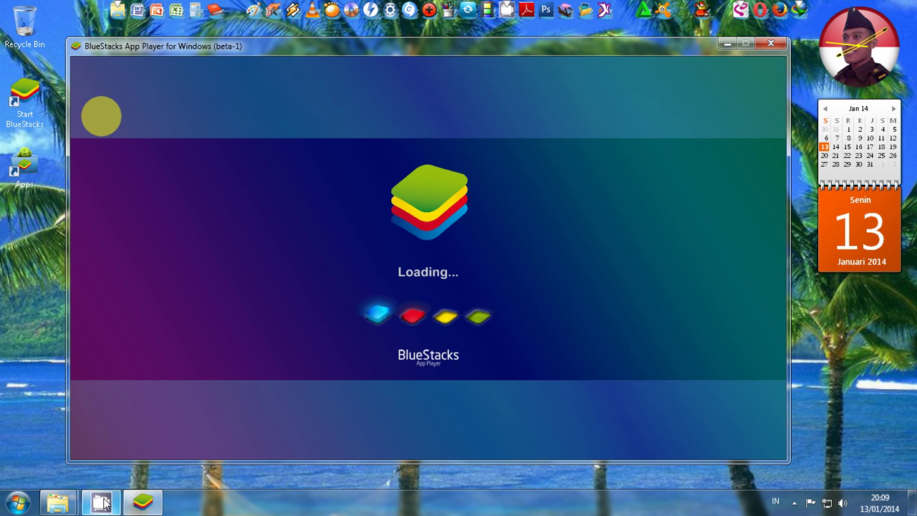
mouse_move(105, 501)
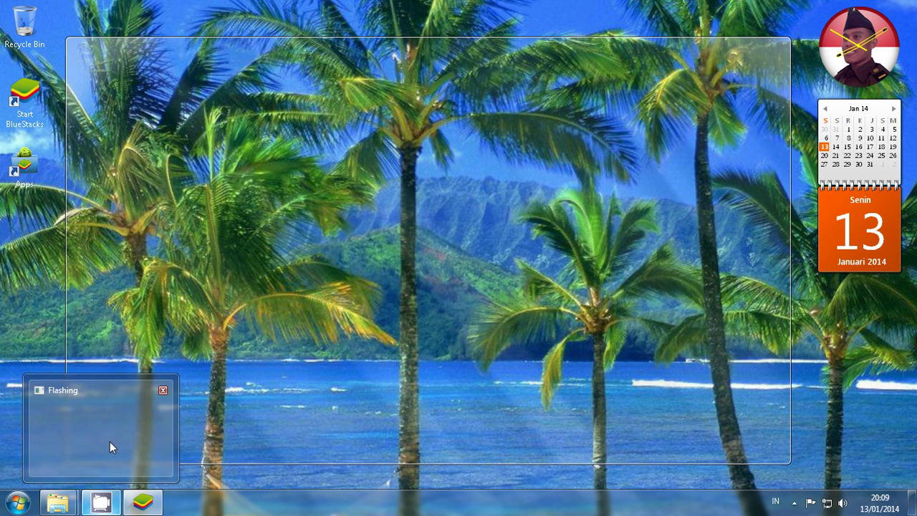
left_click(110, 441)
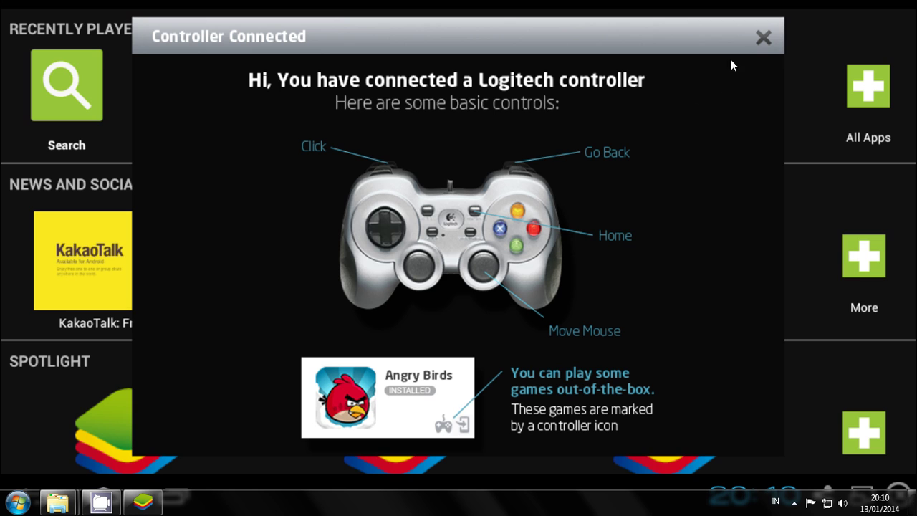
Step: Dismiss the Controller Connected dialog and close BlueStacks App Player
left_click(762, 39)
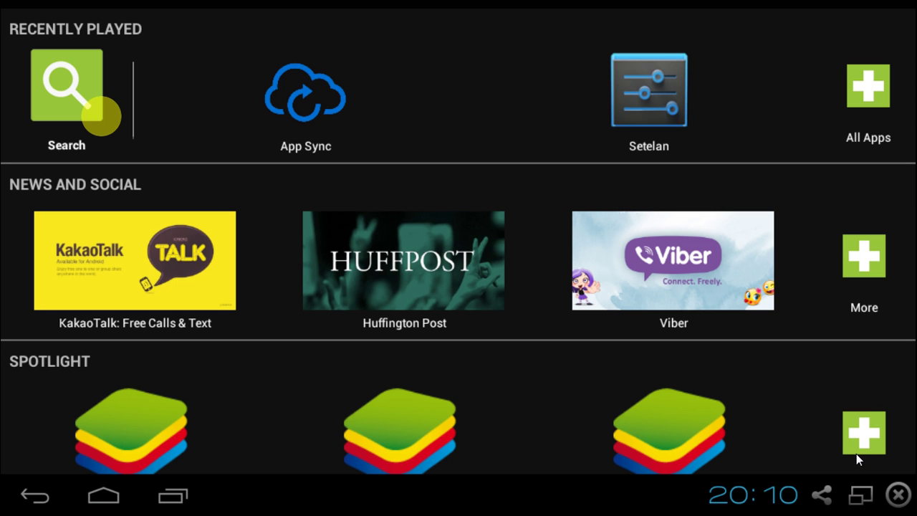
left_click(898, 494)
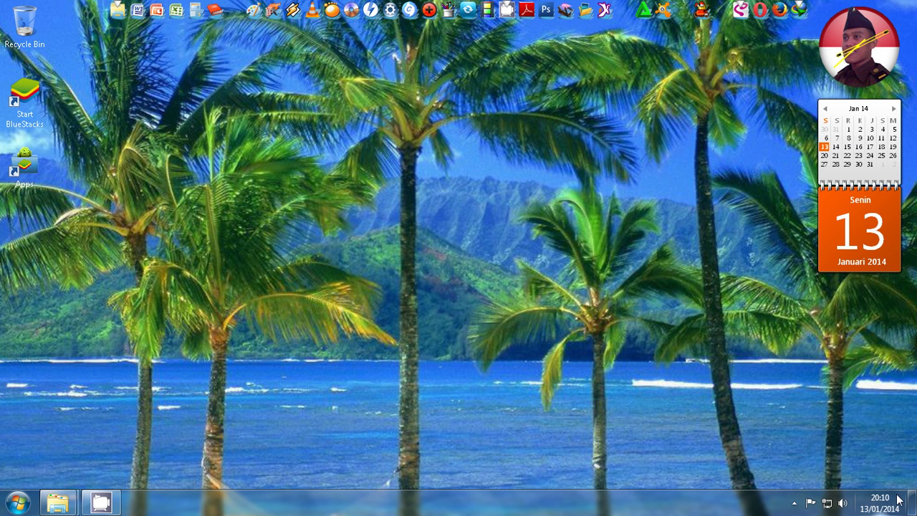
Step: Install the BBM APK from the BLUESTACKS - BBM folder, then reopen Apps to confirm BBM appears
double_click(25, 166)
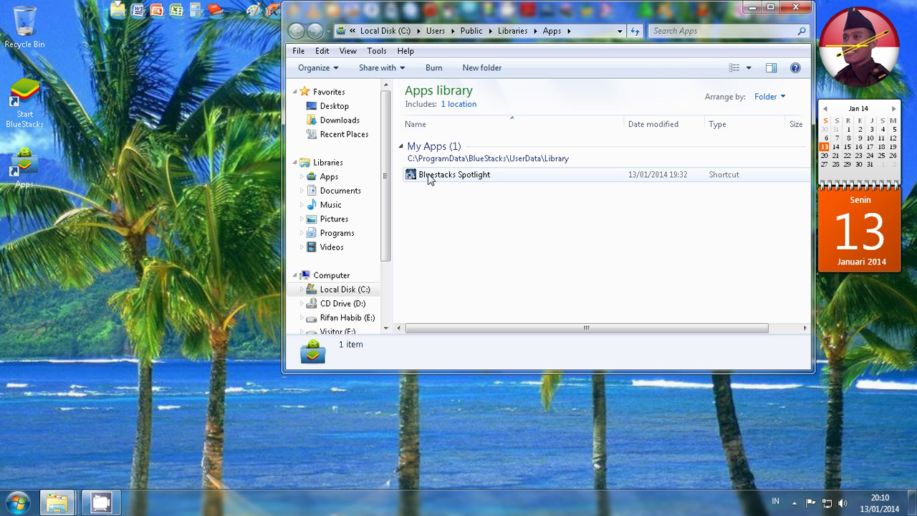
mouse_move(57, 501)
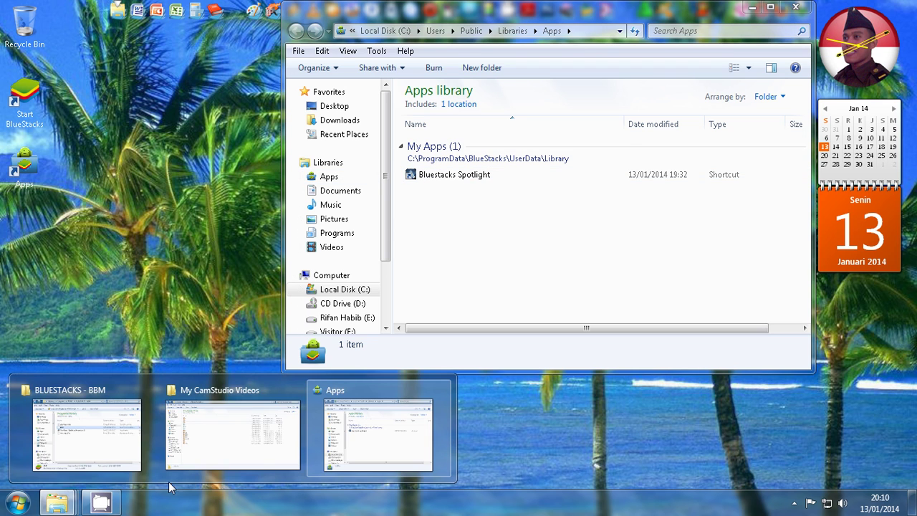
left_click(92, 438)
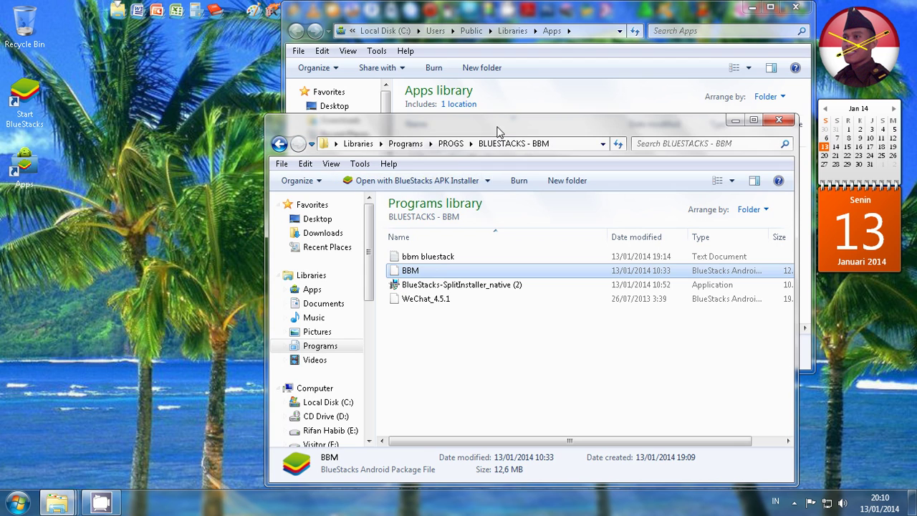
left_click_drag(466, 127, 331, 96)
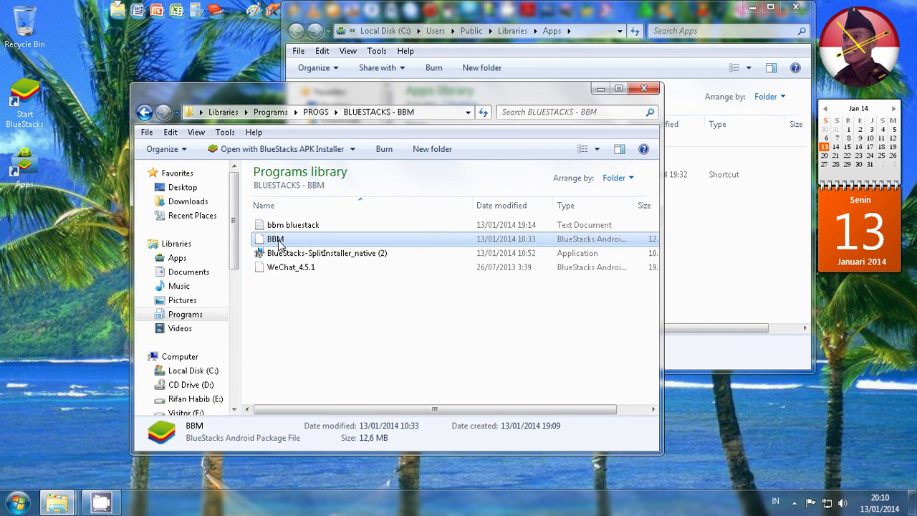
double_click(278, 242)
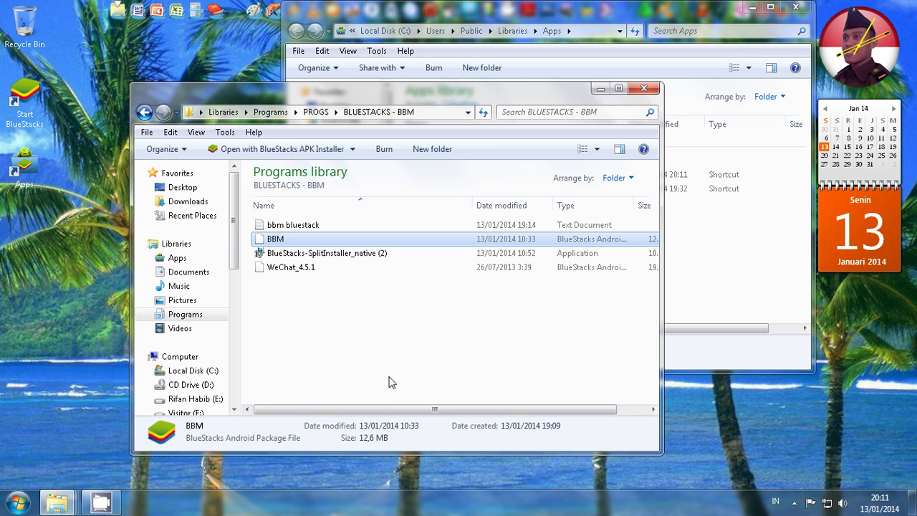
left_click(796, 7)
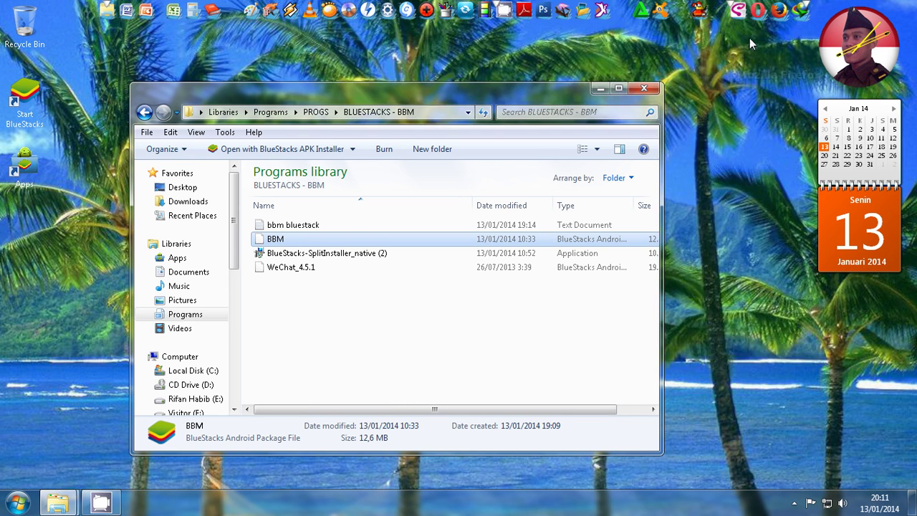
double_click(24, 164)
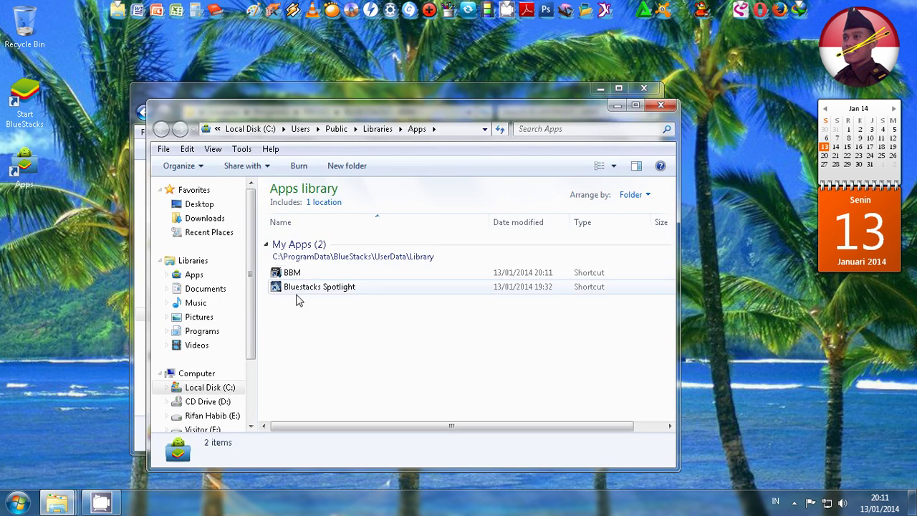
Step: Send the BBM shortcut to the Desktop (create shortcut) and select the new desktop icon
double_click(293, 275)
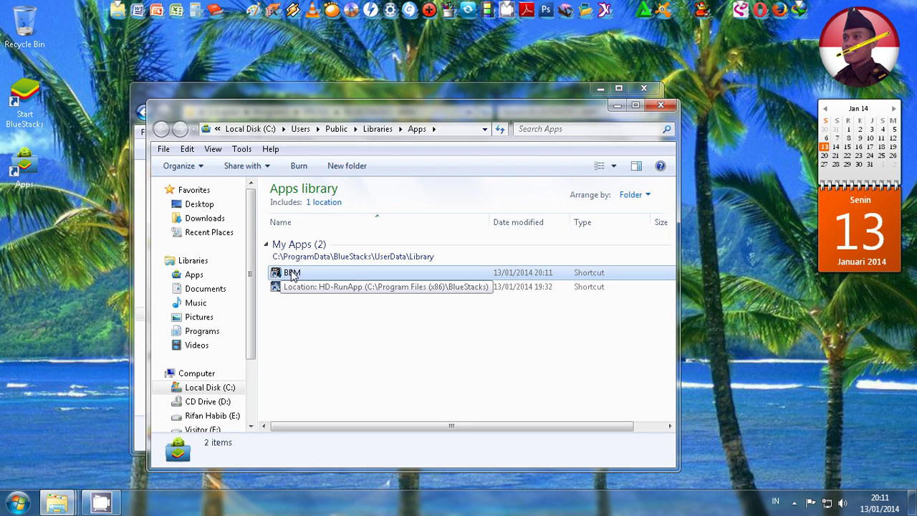
right_click(288, 272)
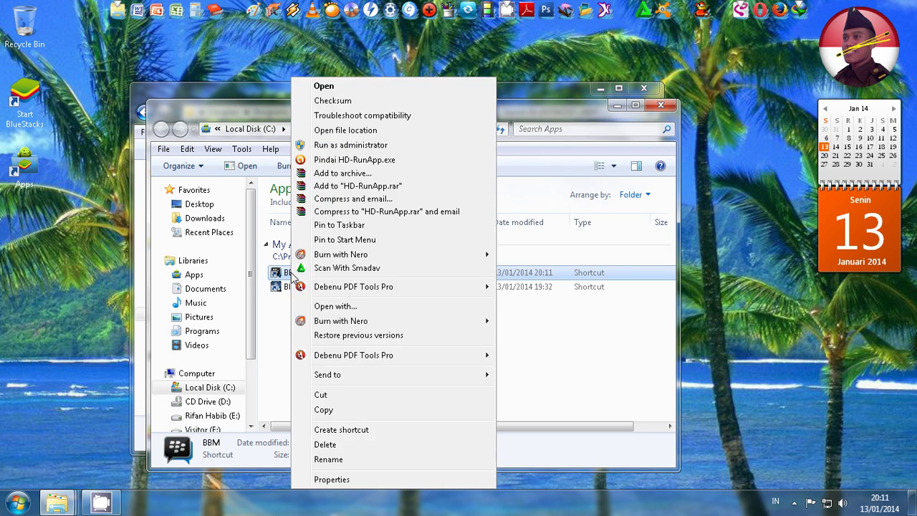
mouse_move(360, 378)
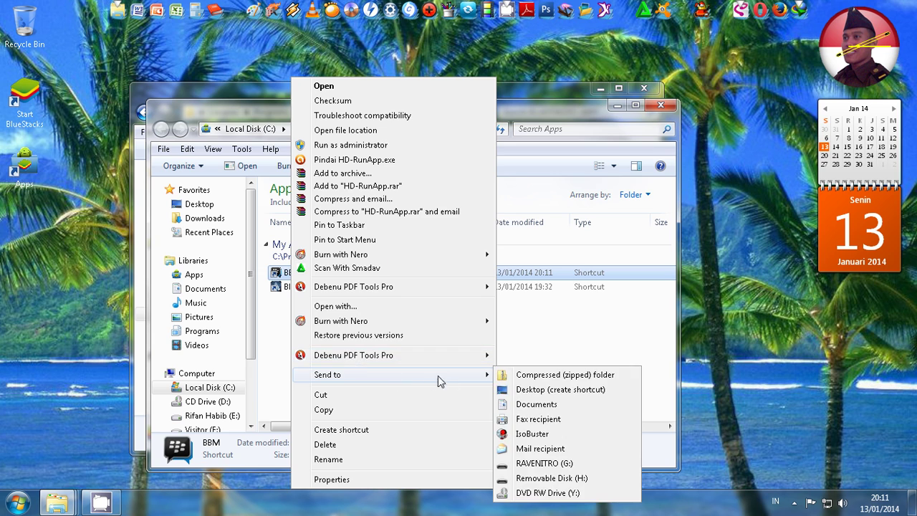
left_click(530, 386)
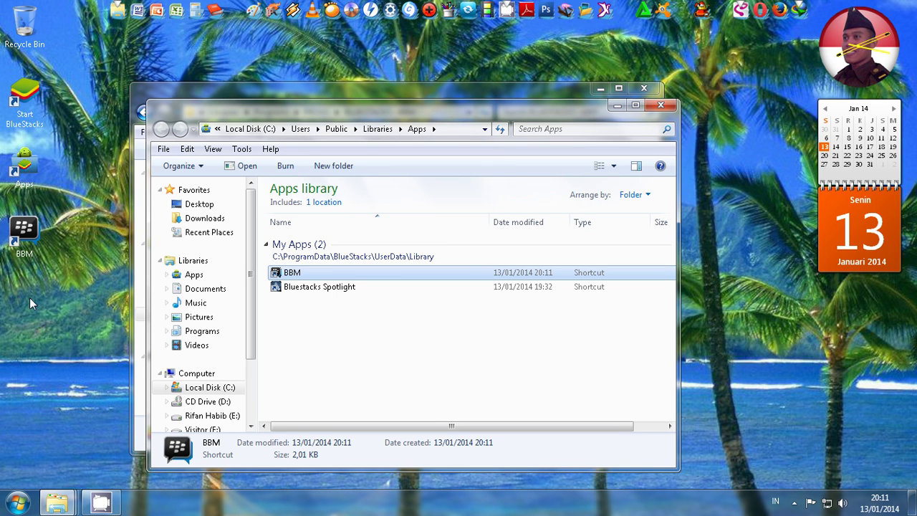
left_click(30, 238)
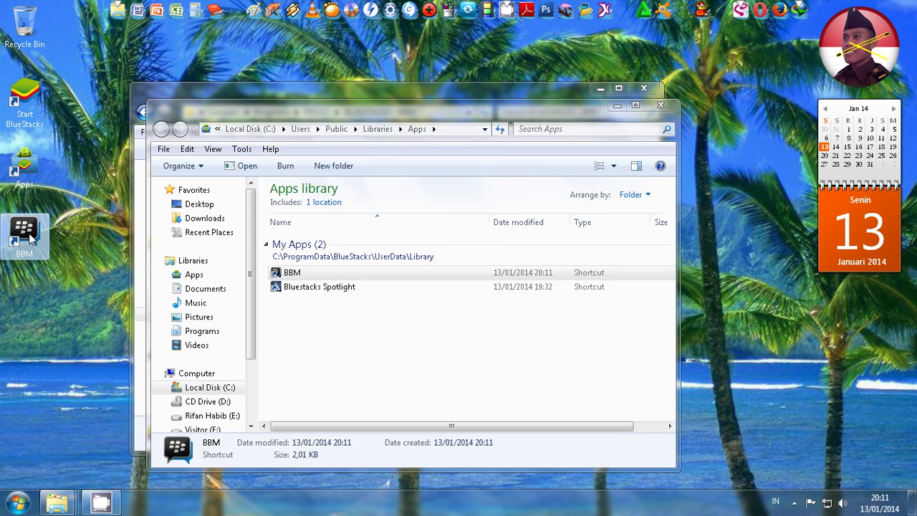
Step: Launch BBM from its desktop shortcut, dismiss the controller notice, and check the recent apps list
double_click(30, 238)
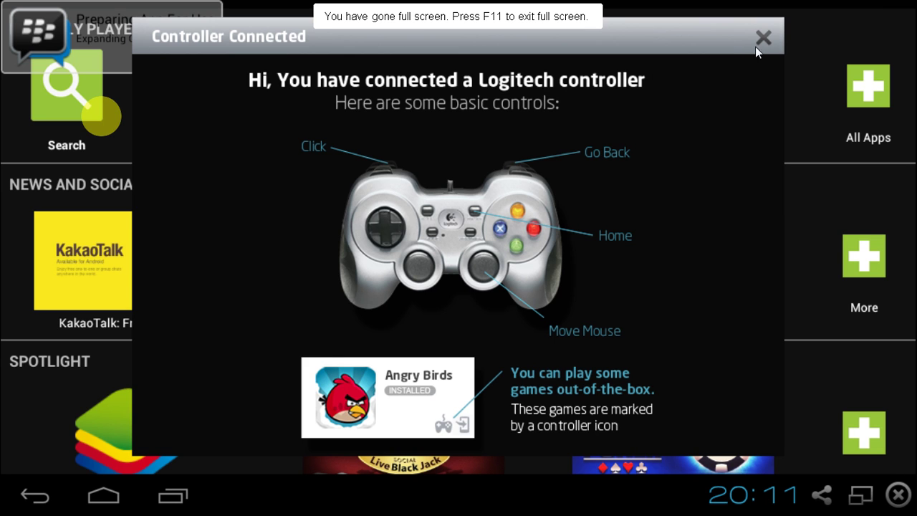
left_click(763, 39)
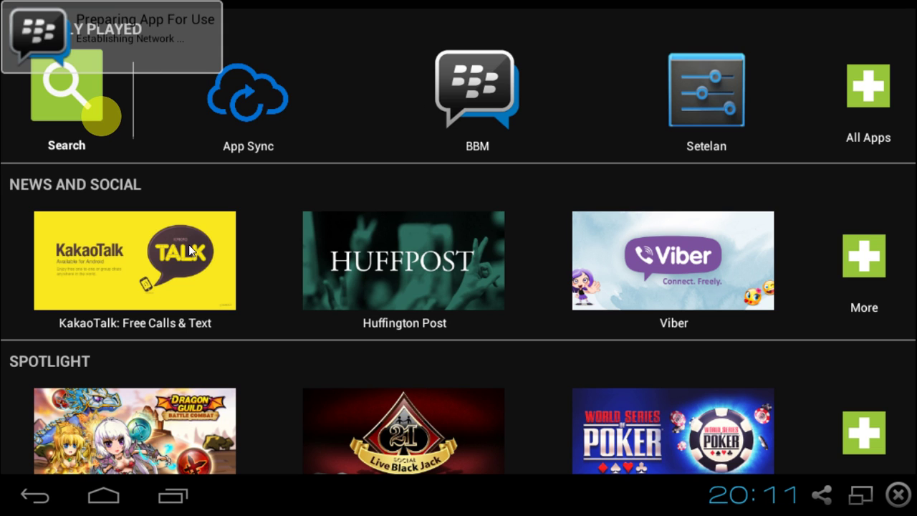
left_click(176, 501)
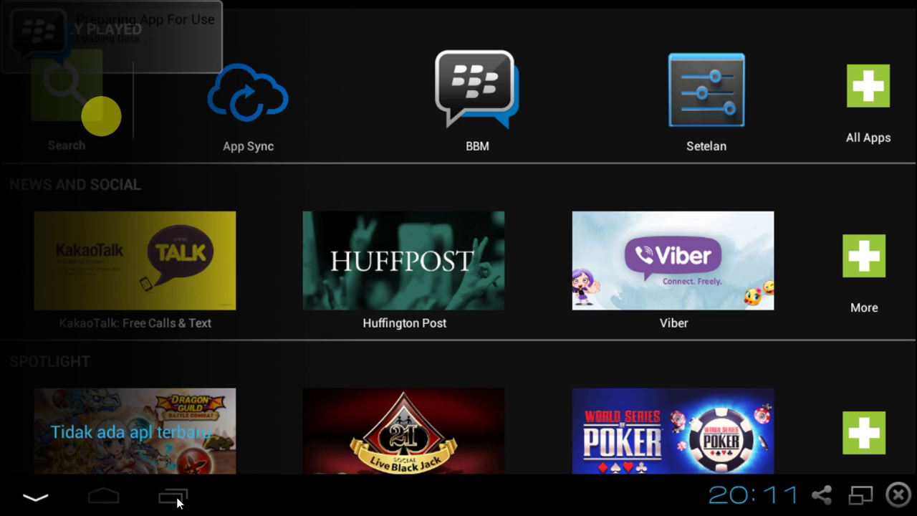
left_click(177, 501)
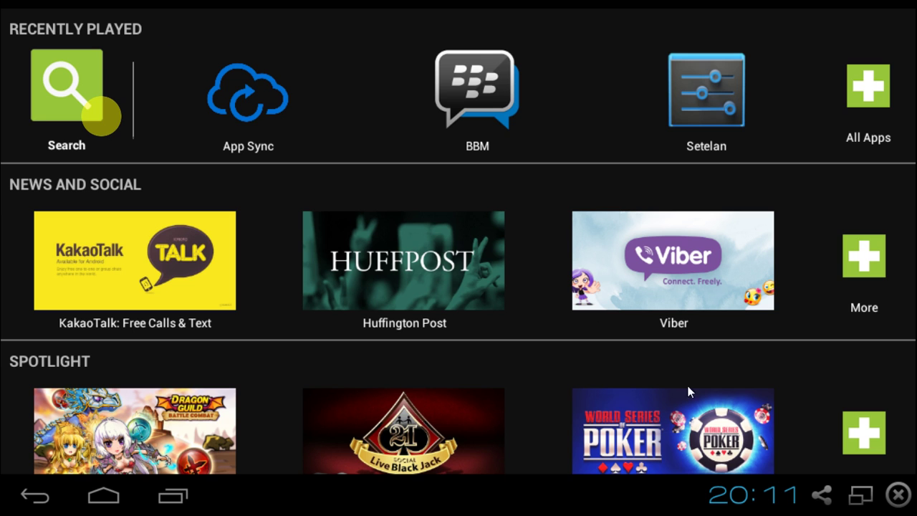
Step: Exit BlueStacks full-screen mode so BBM's chat list shows in a portrait window
left_click(856, 496)
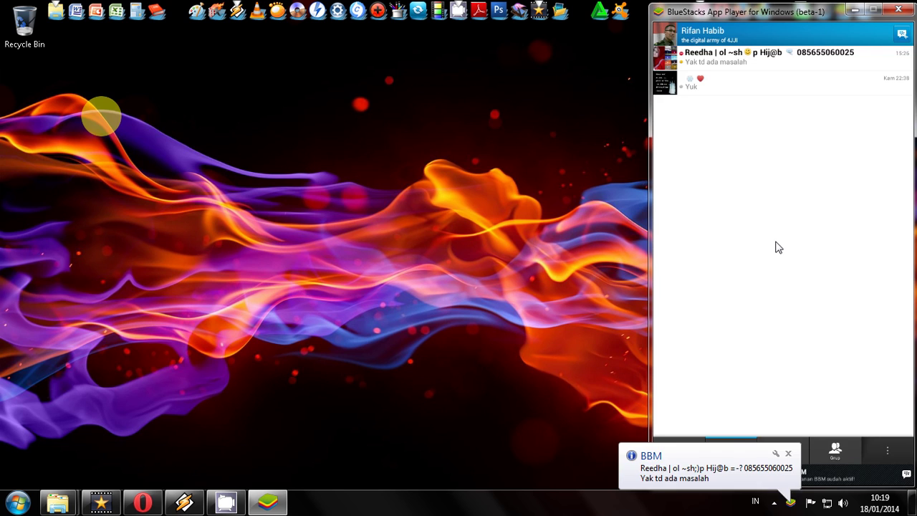
Step: Dismiss the new BBM message notification and view BBM's Pembaruan updates feed
left_click(788, 453)
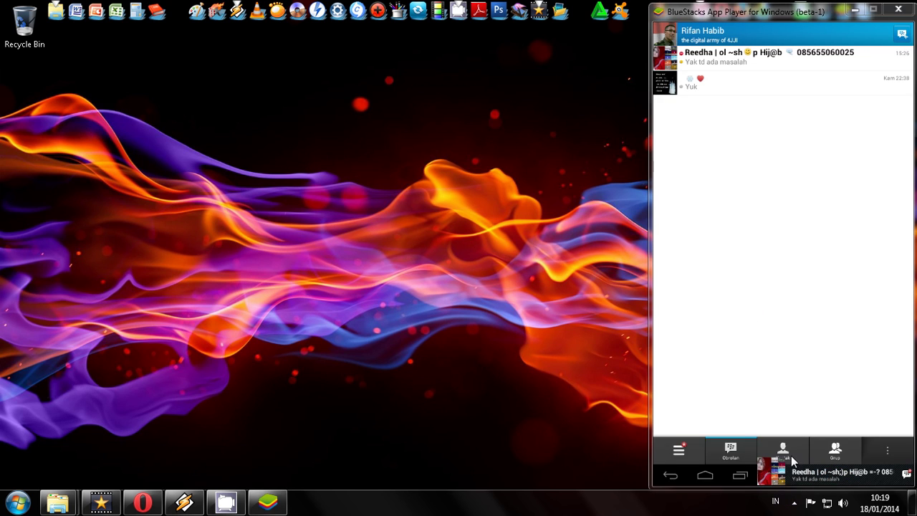
left_click(681, 450)
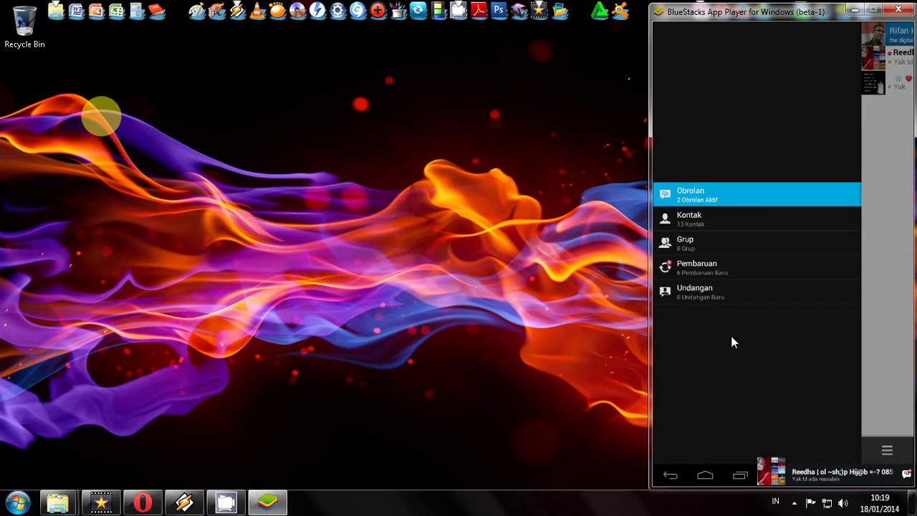
left_click(696, 274)
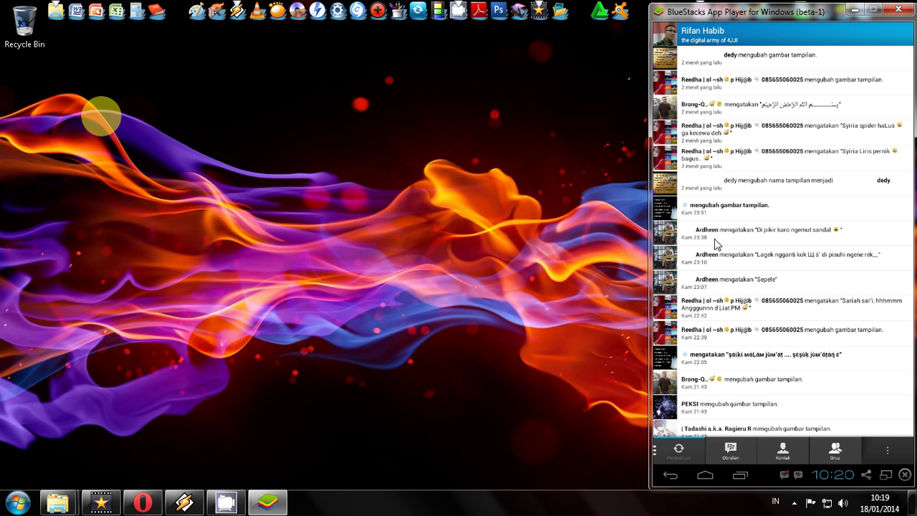
Step: Return to the BlueStacks home, reopen BBM from recent apps, and minimize the BlueStacks window
left_click(672, 475)
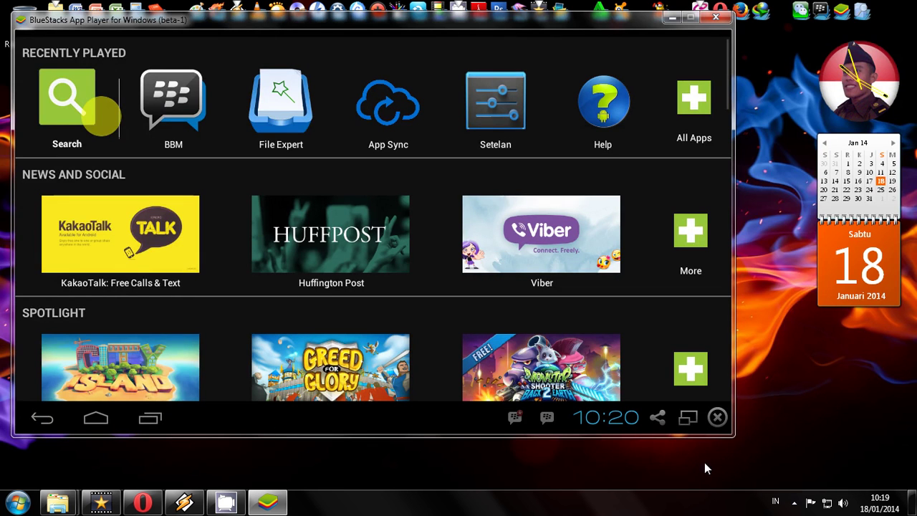
left_click(151, 419)
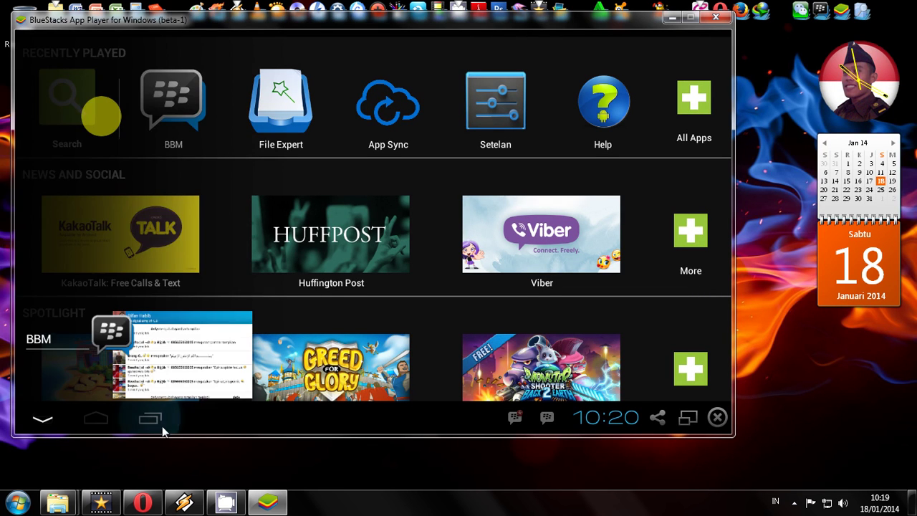
left_click(184, 367)
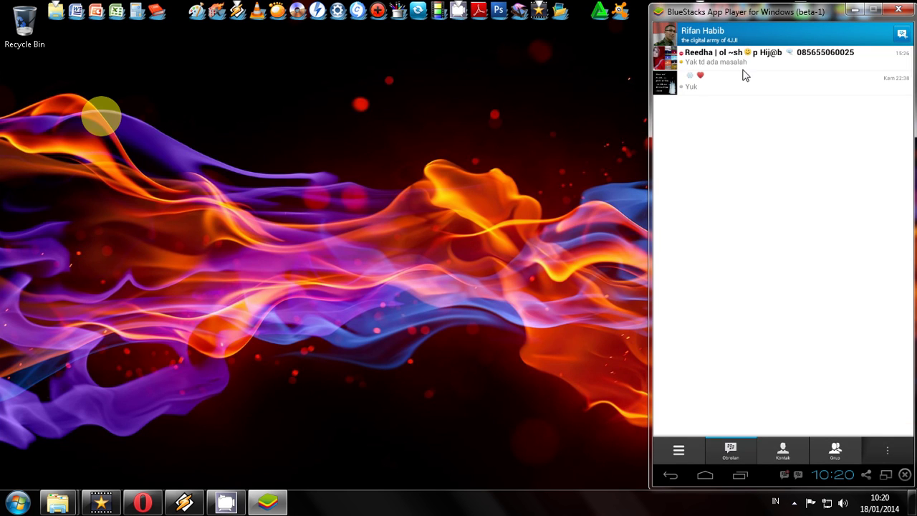
left_click(856, 13)
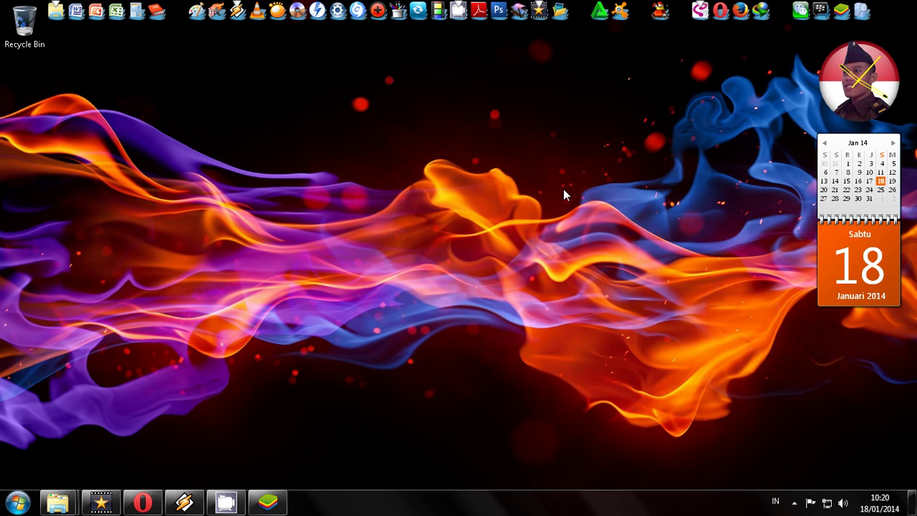
Step: Restore BlueStacks, read the unread top WeChat chat to clear its count, and return to Chats
key("alt+Tab")
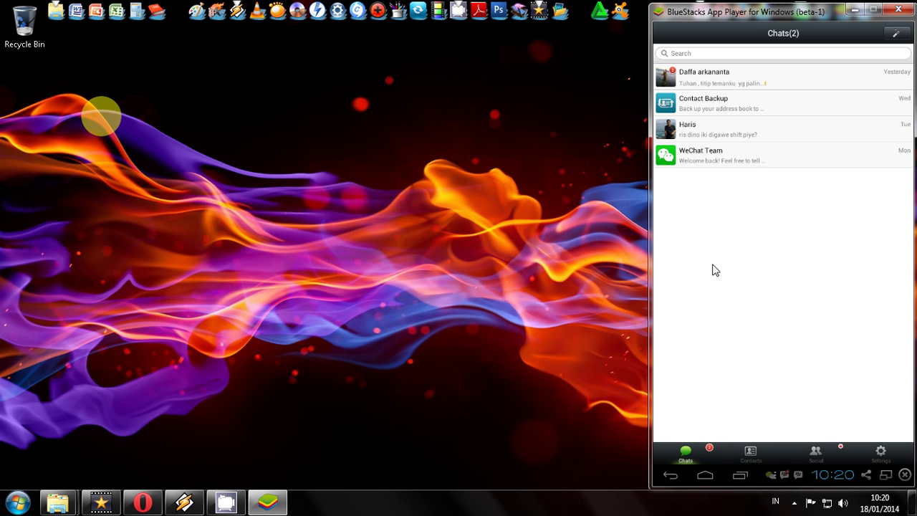
left_click(764, 86)
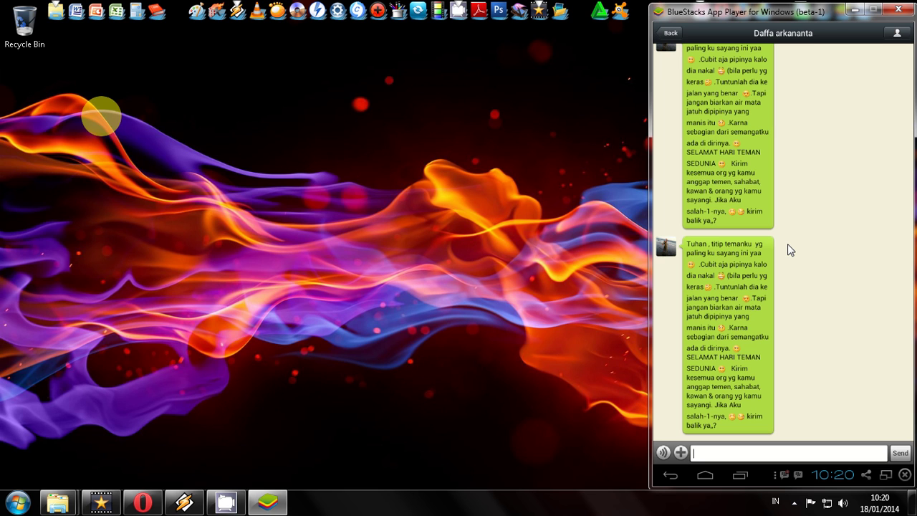
scroll(788, 248, "up", 2)
scroll(788, 247, "down", 2)
left_click(671, 33)
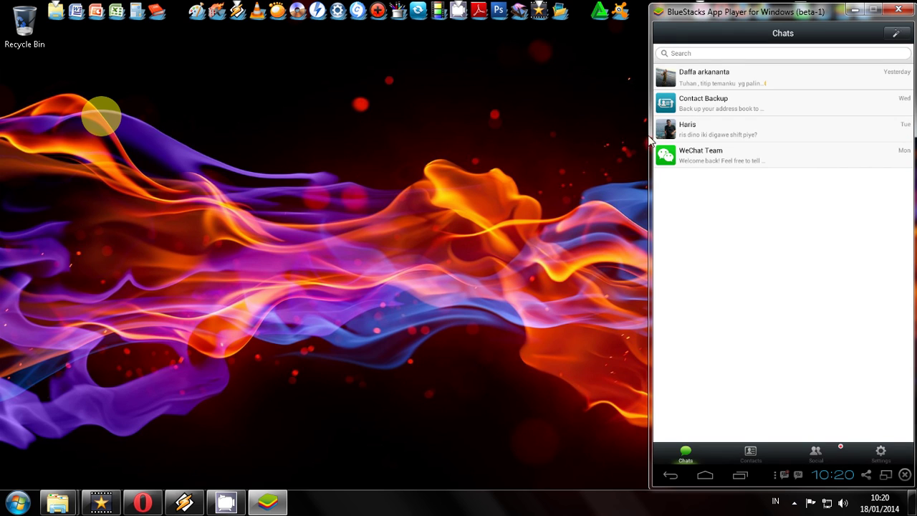
Step: Run Look Around from WeChat's Social page and move the window toward the desktop centre
left_click(817, 453)
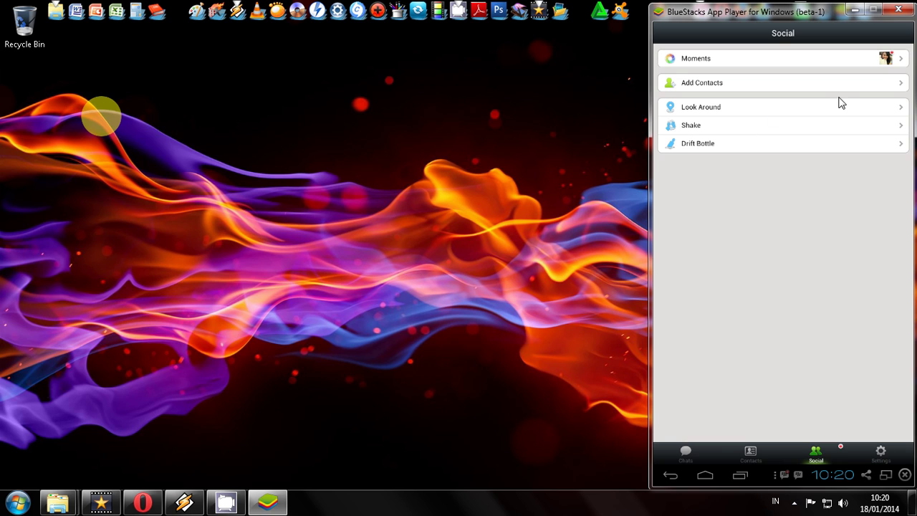
left_click(715, 107)
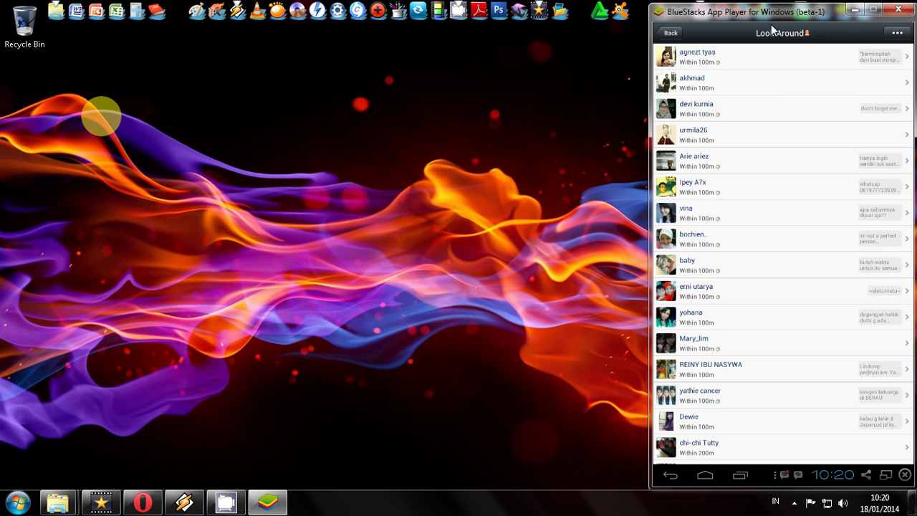
left_click_drag(780, 15, 538, 30)
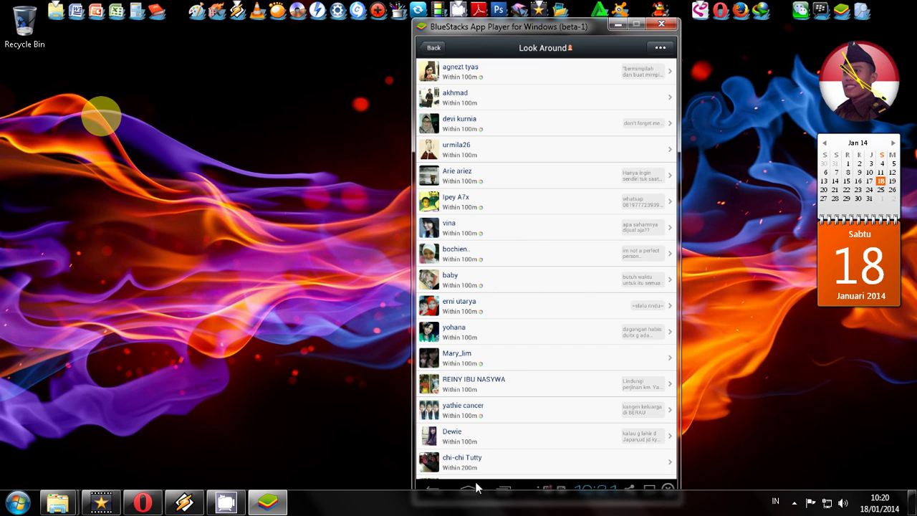
Step: View a nearby user's profile, go back to the nearby list, and switch to BBM through Recent apps
left_click(524, 316)
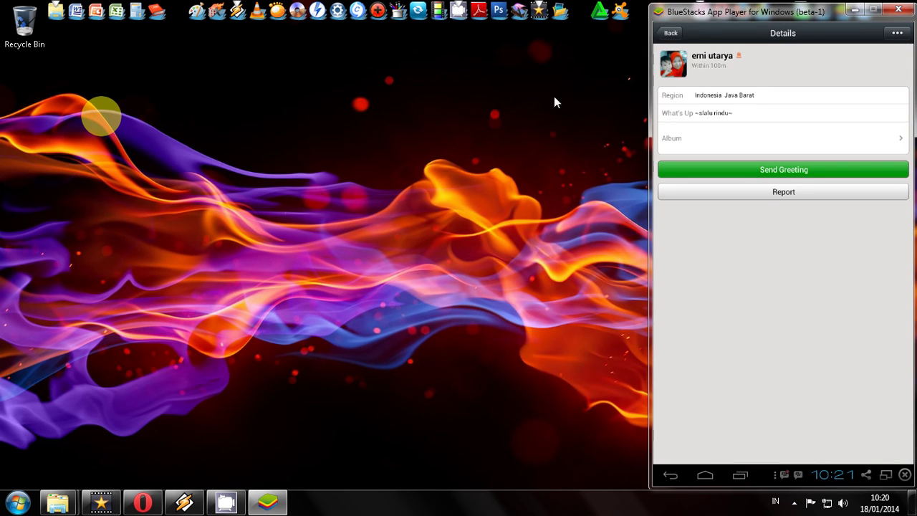
left_click_drag(748, 10, 376, 18)
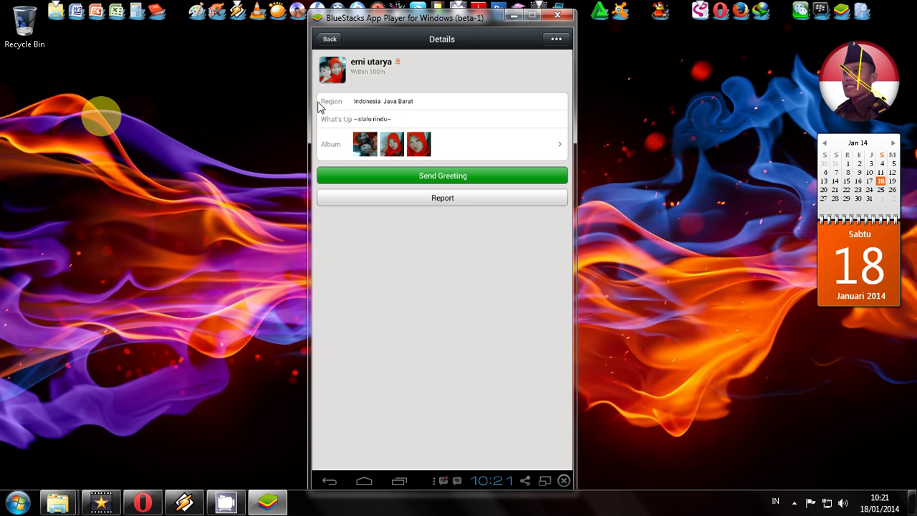
left_click(330, 39)
left_click(399, 482)
left_click(411, 440)
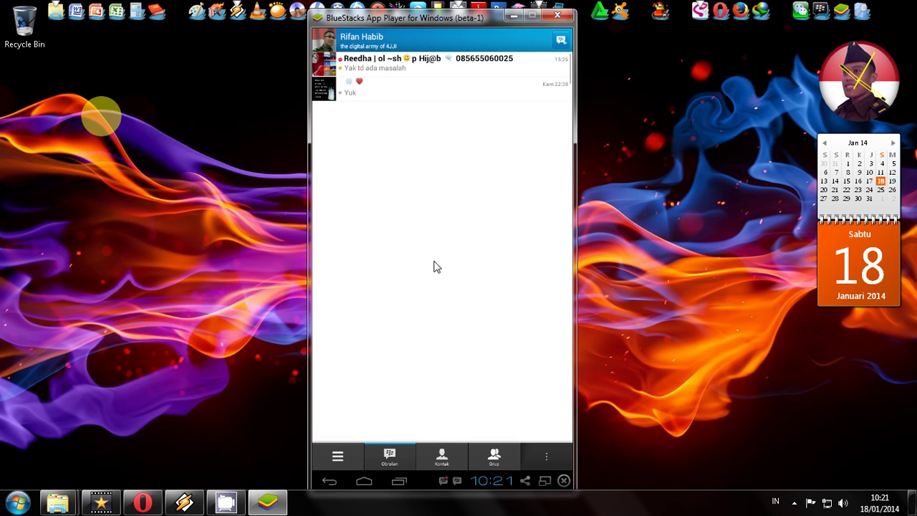